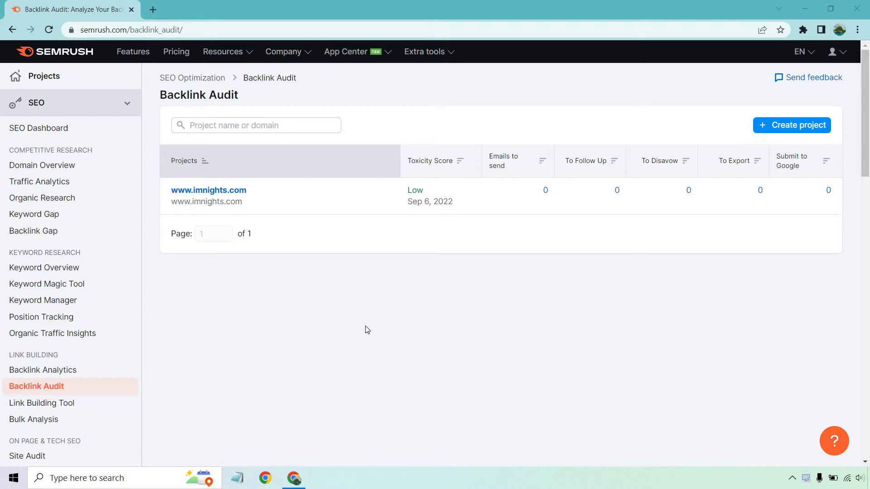
Open the imnights.com backlink audit overview: Low toxicity, 3 toxic and 21 potentially toxic domains.
click(232, 189)
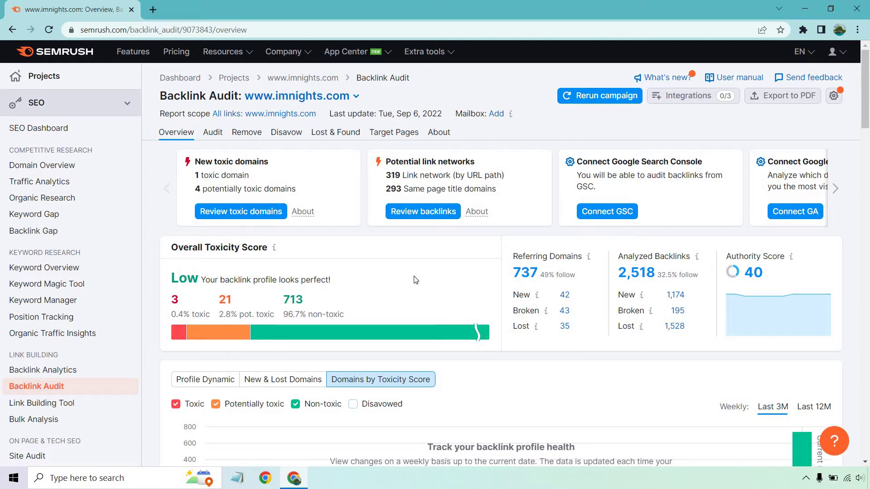
Filter the imnights.com audit list to toxic backlinks scoring 60–100, covering 3 domains.
scroll(421, 221, down, 9)
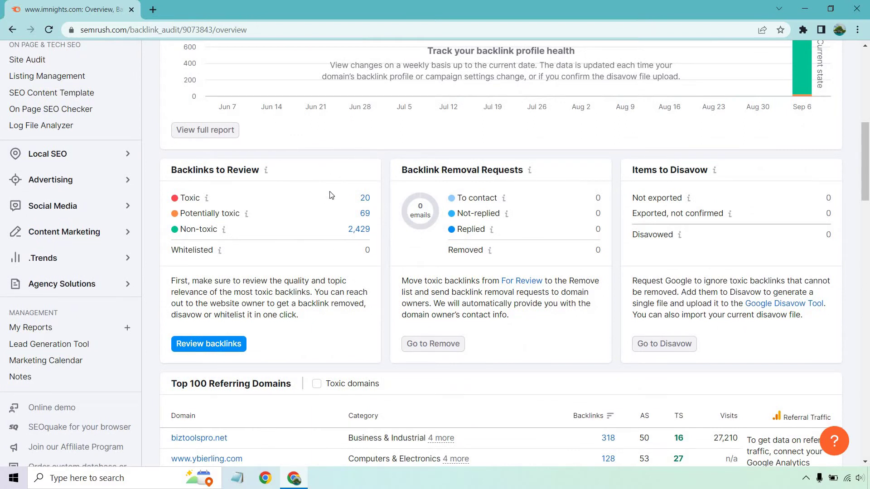
click(364, 200)
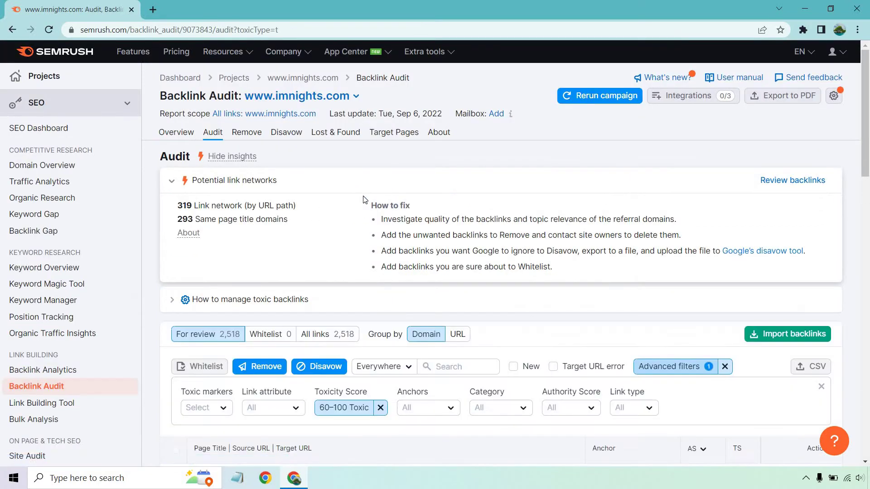
scroll(453, 136, down, 5)
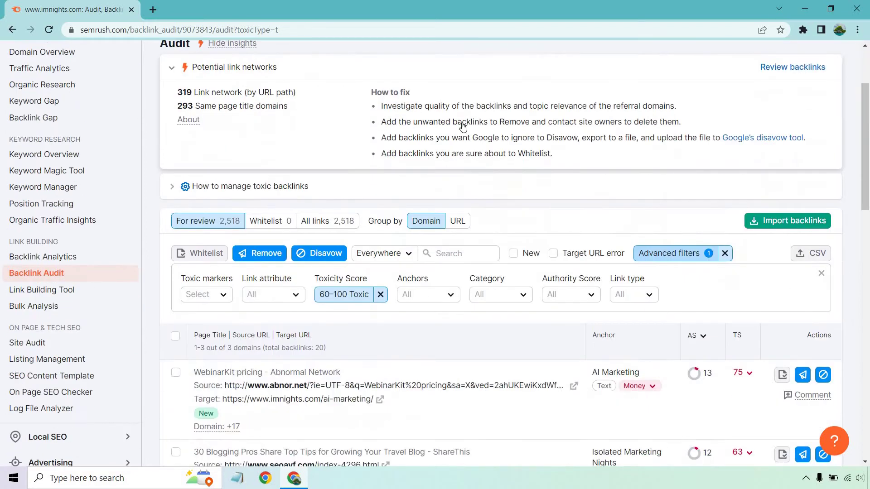
scroll(504, 109, down, 3)
scroll(509, 192, up, 3)
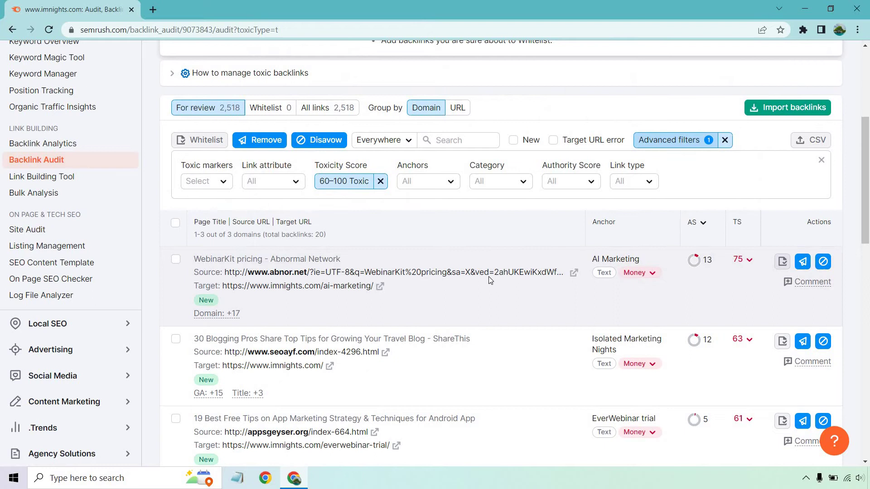
scroll(491, 279, down, 1)
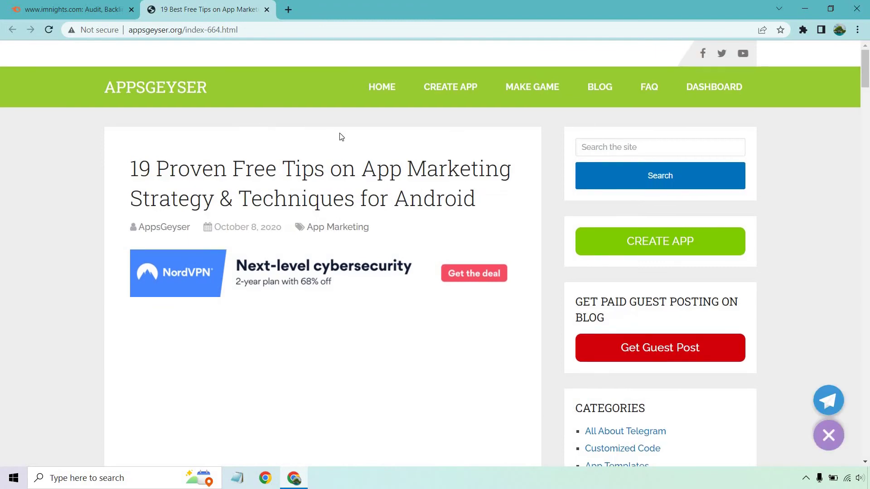
Review and close the appsgeyser.org and seoayf.com source pages, then browse the abnor.net source page.
scroll(356, 136, down, 20)
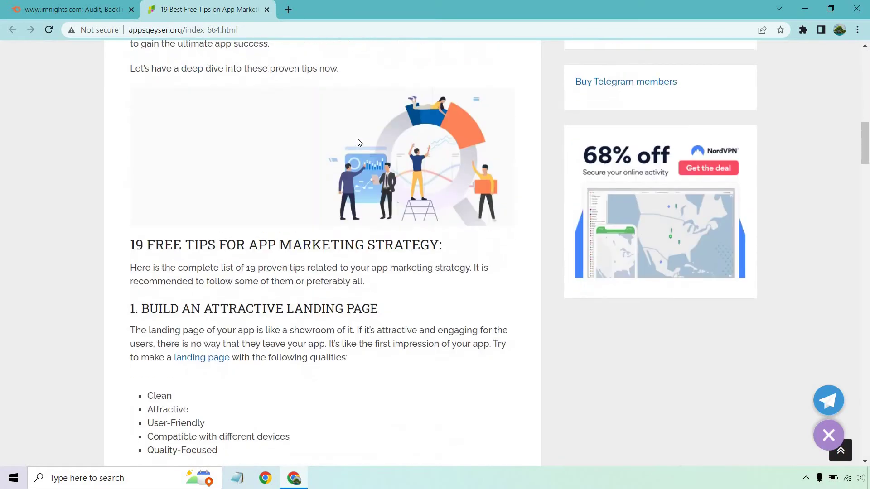
scroll(354, 184, down, 20)
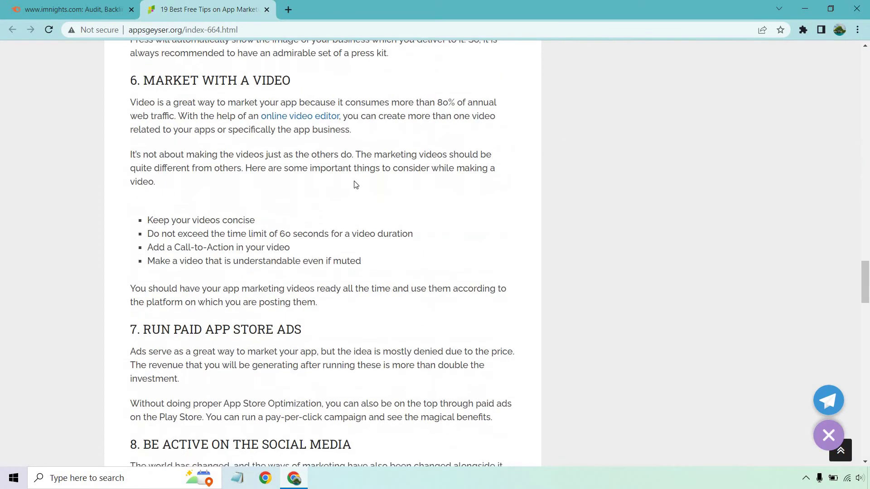
scroll(357, 185, up, 18)
scroll(358, 184, up, 20)
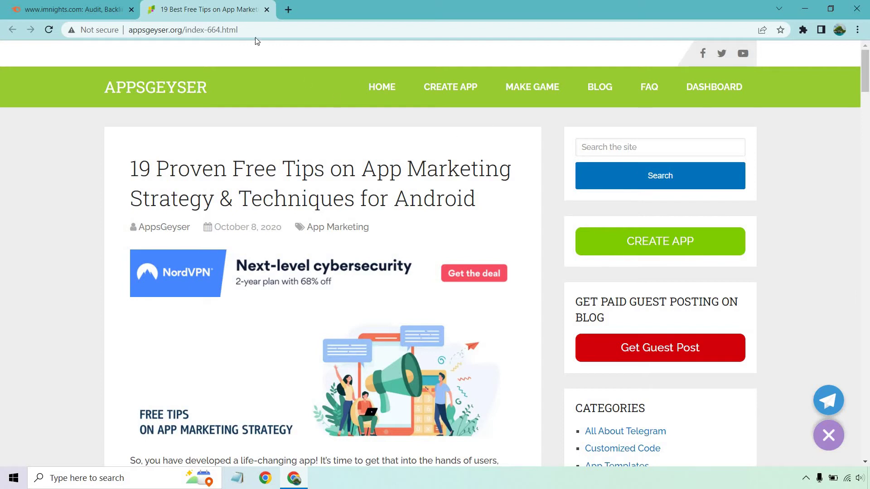
click(266, 10)
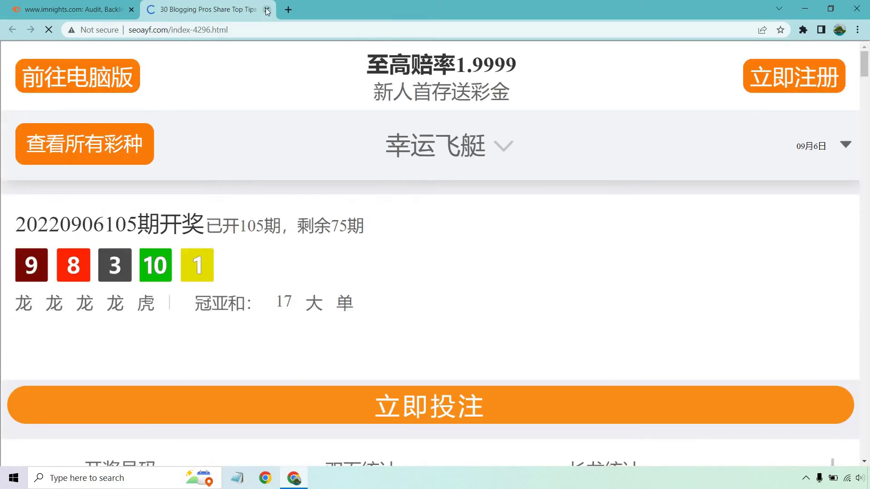
click(267, 9)
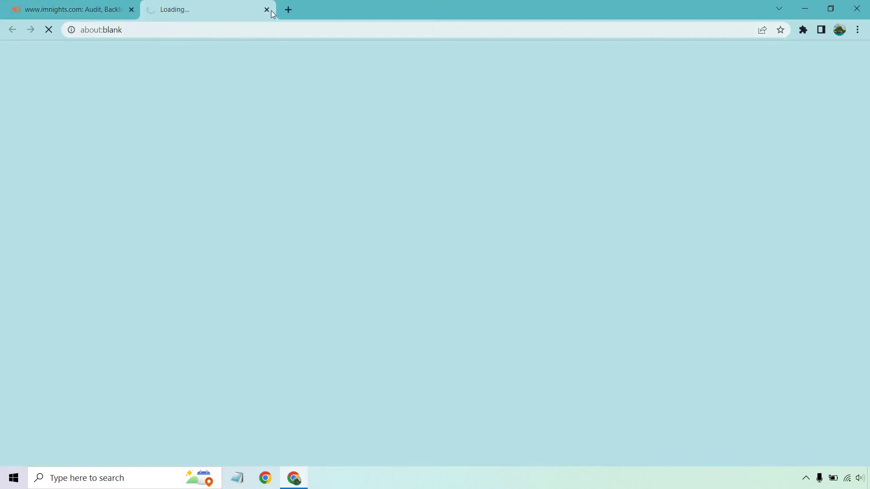
scroll(314, 152, down, 20)
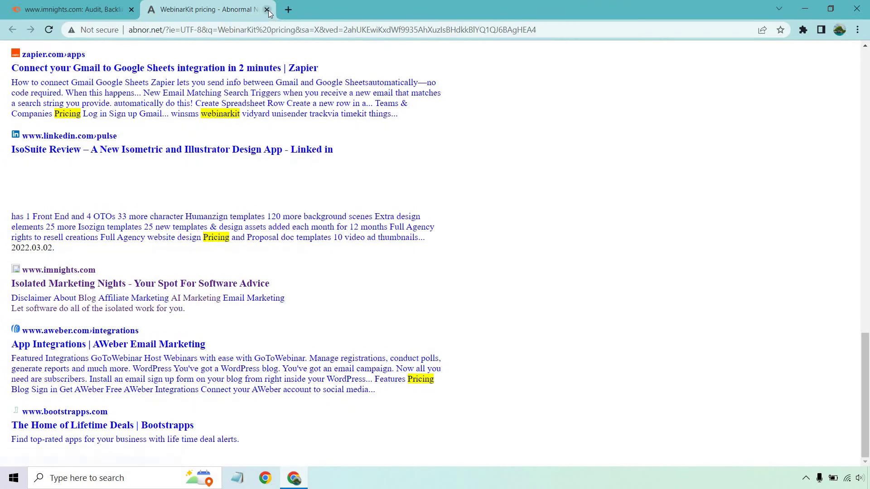
click(267, 9)
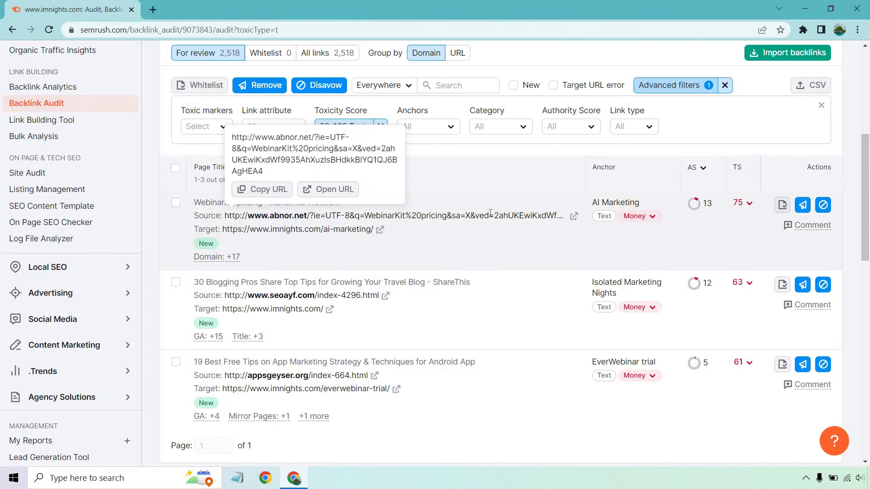
scroll(543, 95, up, 1)
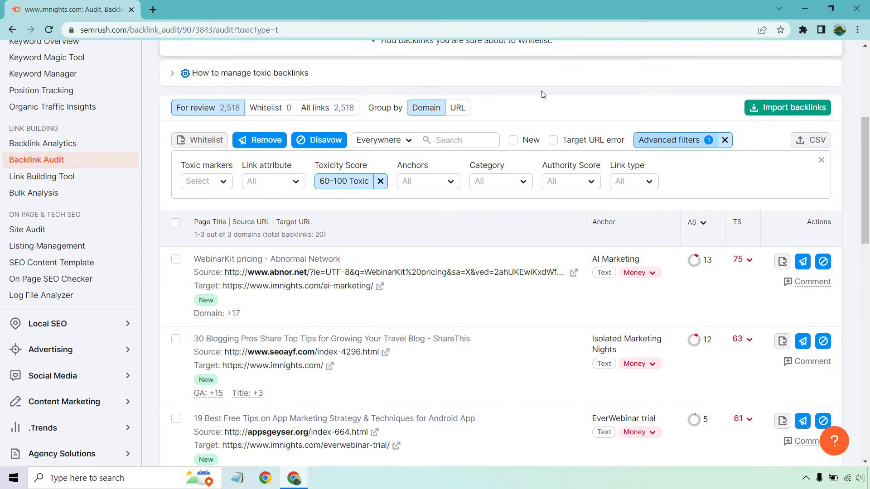
scroll(543, 94, up, 1)
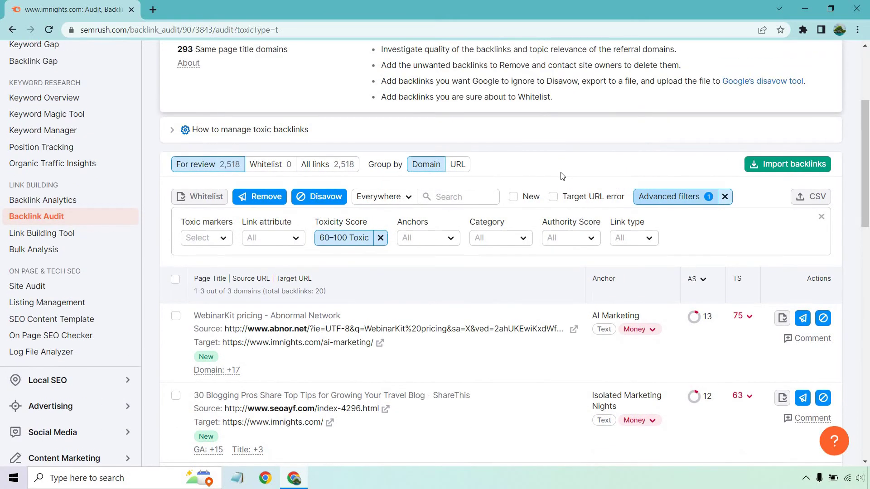
scroll(561, 176, up, 3)
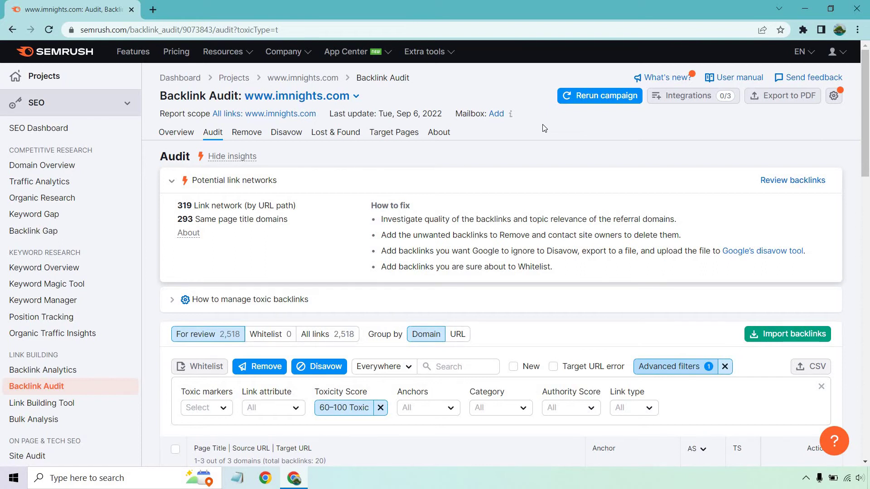
scroll(544, 128, down, 6)
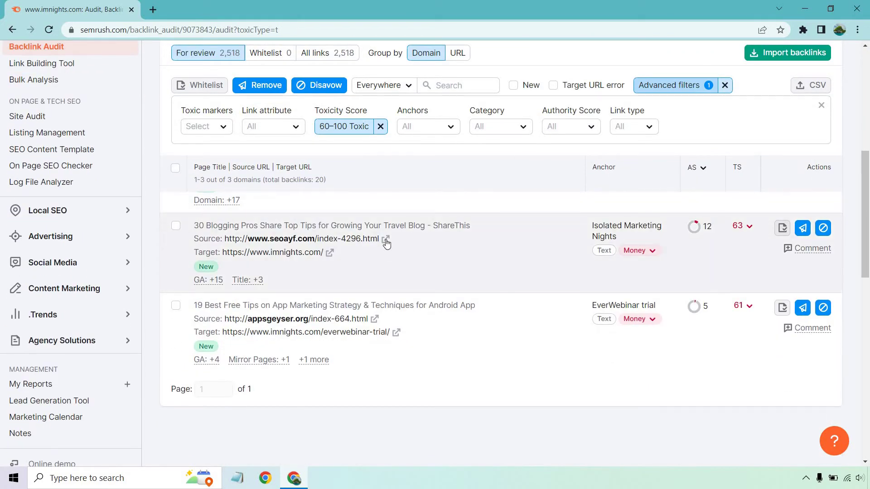
click(385, 238)
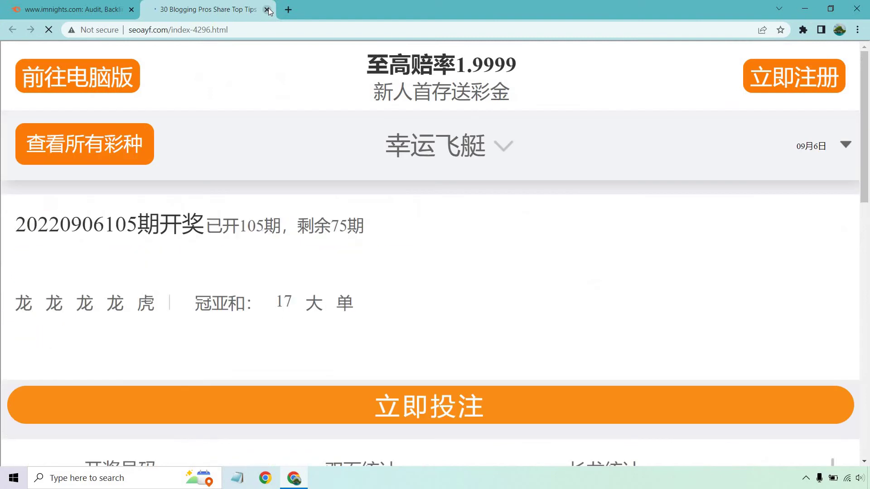
click(267, 9)
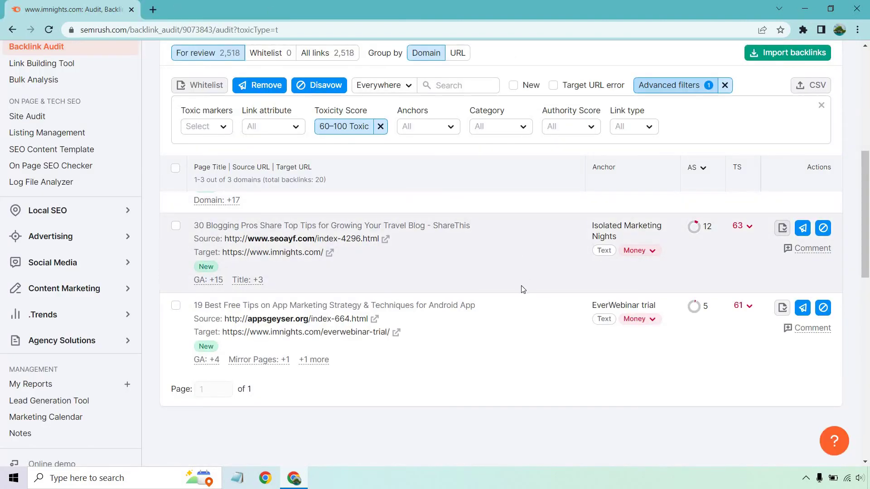
scroll(521, 290, up, 8)
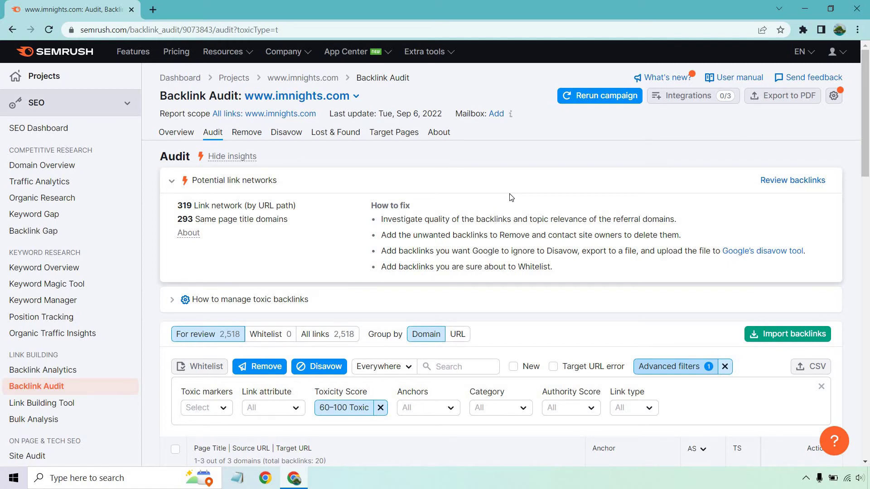
scroll(530, 117, down, 3)
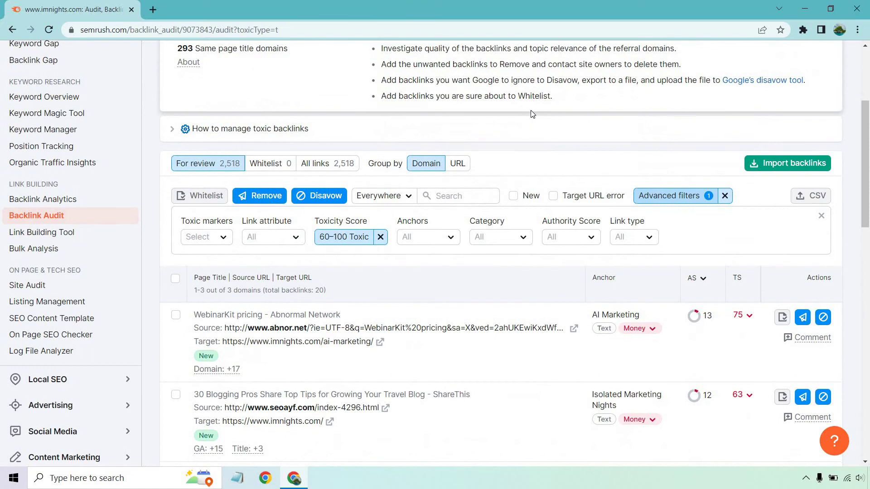
scroll(532, 113, down, 1)
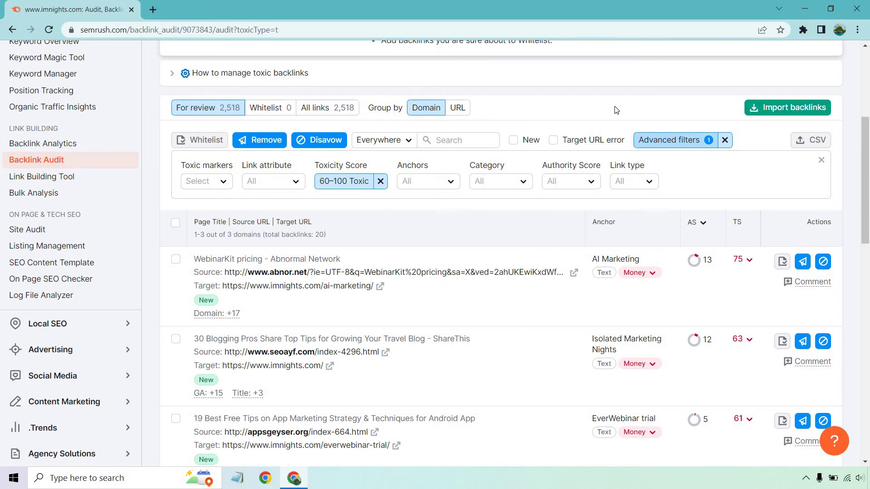
scroll(616, 110, up, 5)
From the Overview, filter the audit to potentially toxic backlinks scoring 45–59 (23 domains, 69 backlinks).
click(175, 133)
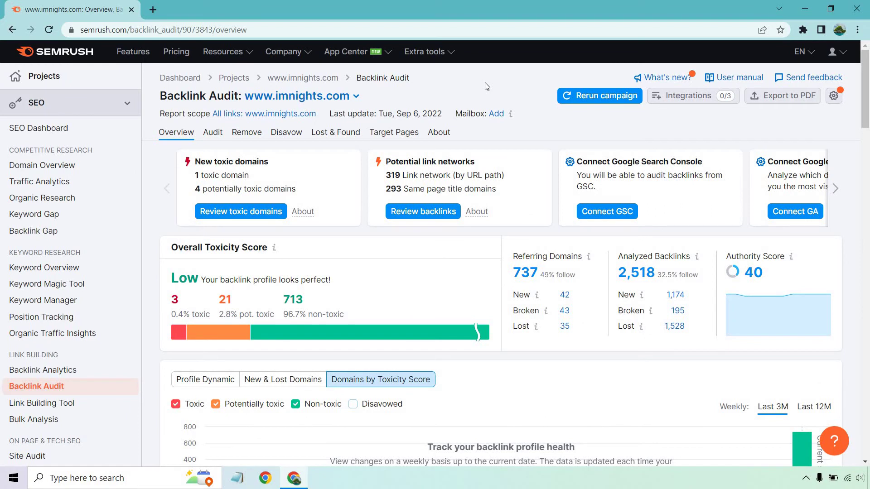
scroll(448, 124, down, 10)
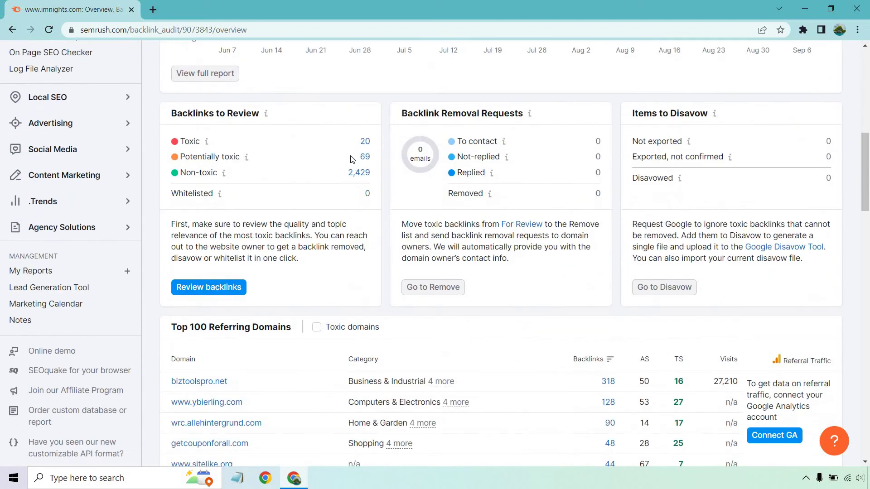
click(364, 157)
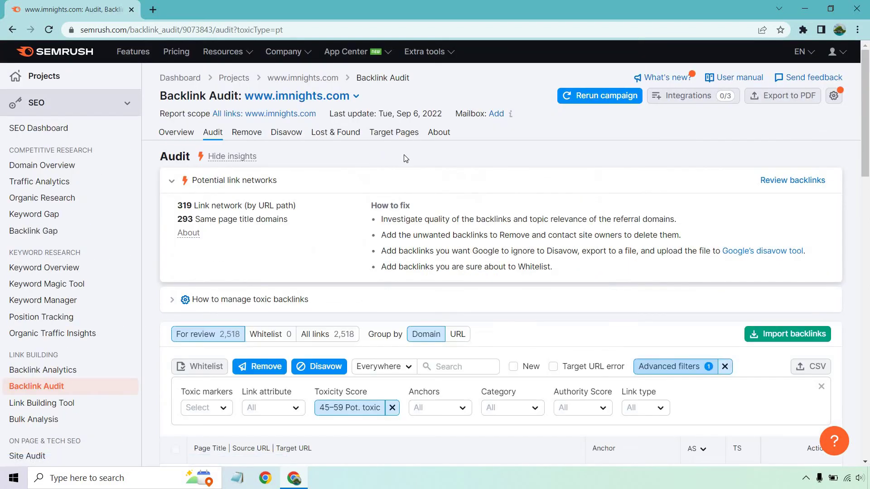
scroll(465, 138, down, 2)
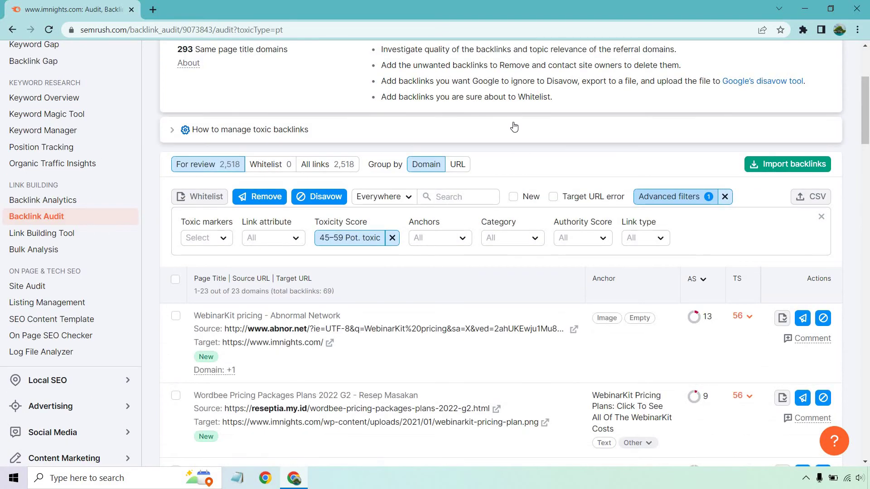
scroll(514, 127, down, 3)
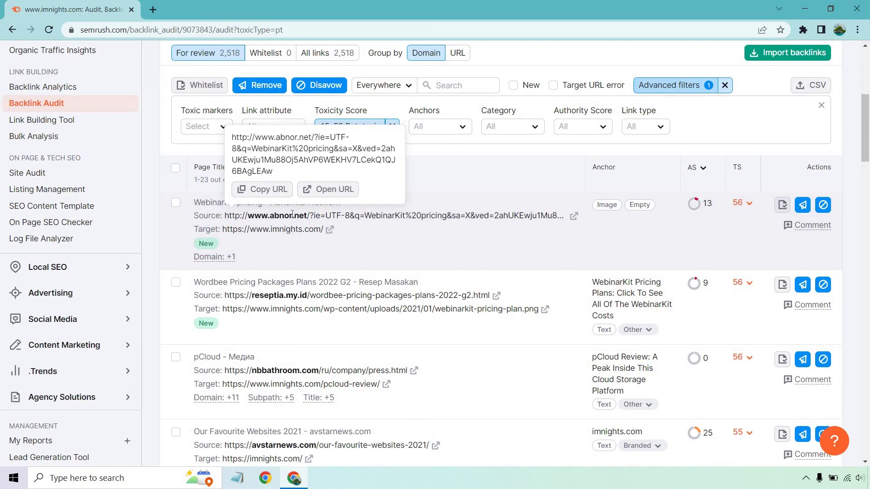
click(574, 217)
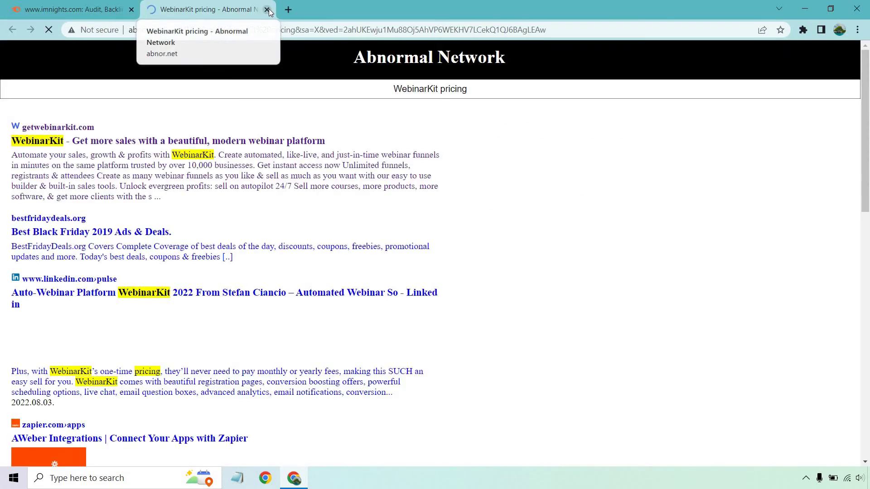
click(267, 9)
scroll(477, 197, down, 1)
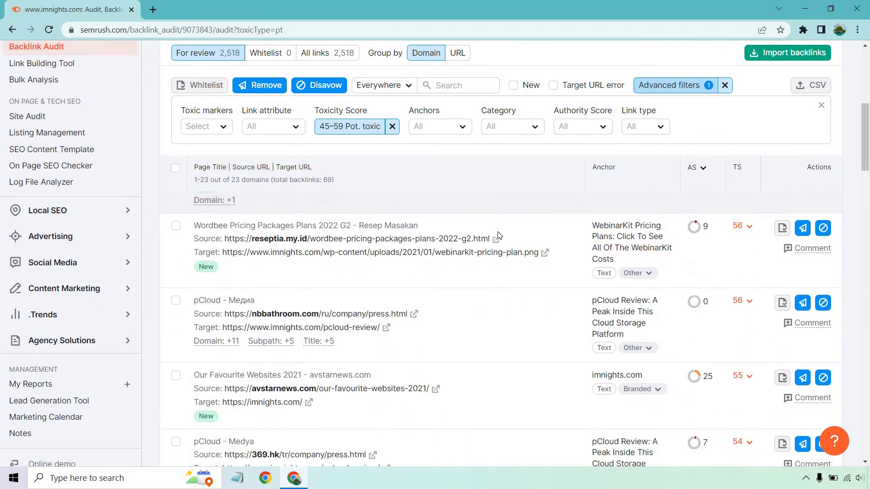
click(498, 240)
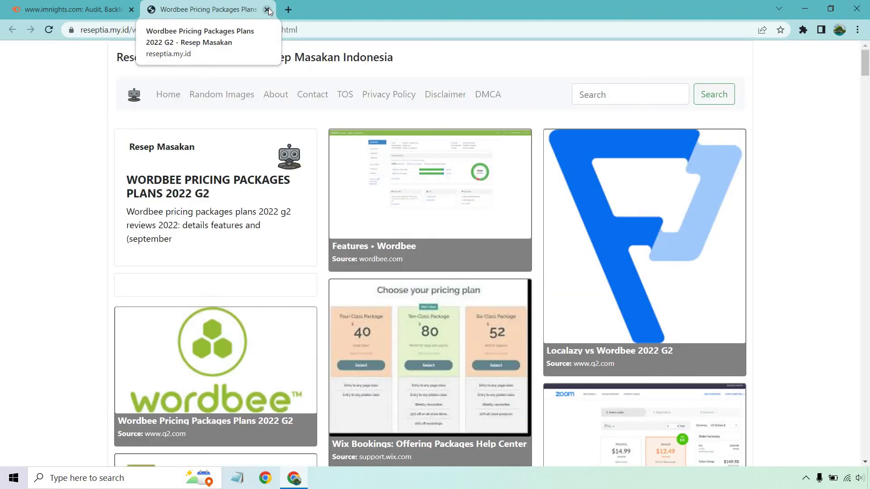
click(268, 10)
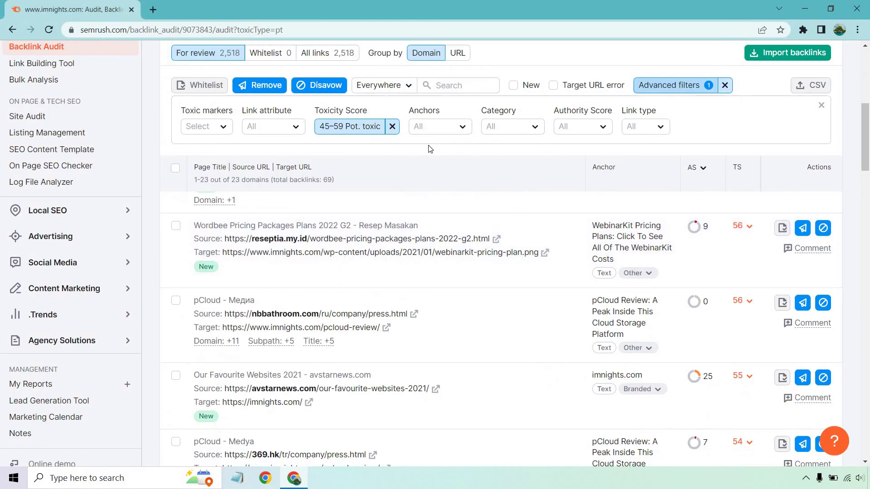
scroll(502, 265, down, 4)
scroll(501, 258, down, 1)
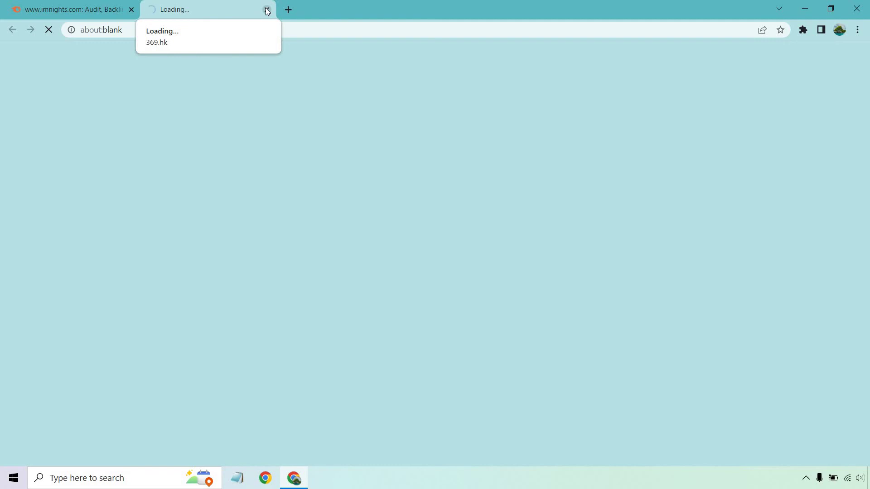
click(267, 10)
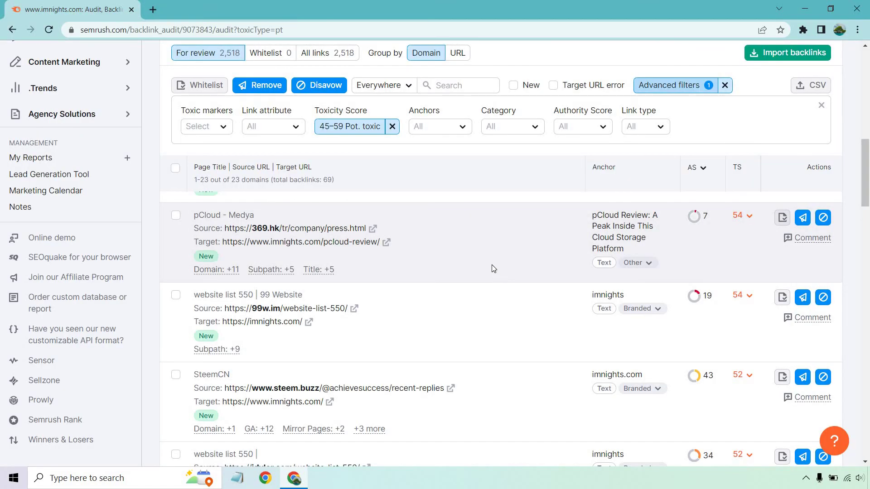
scroll(493, 269, down, 2)
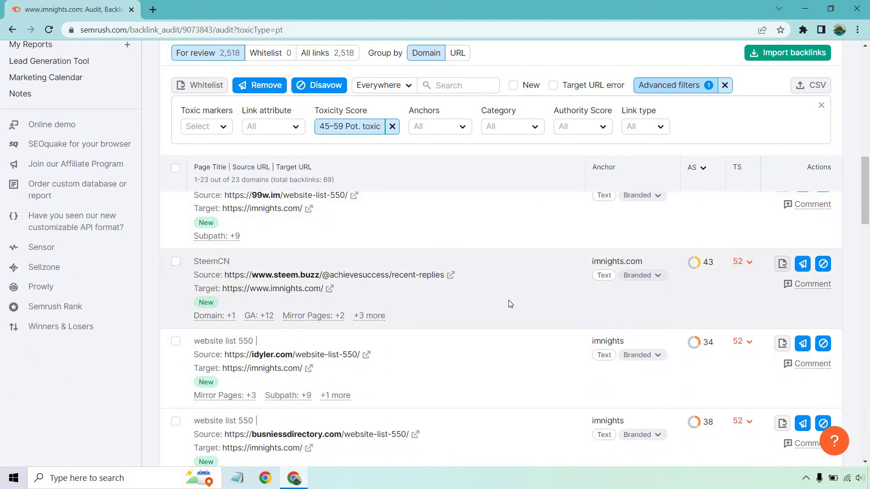
scroll(510, 304, up, 10)
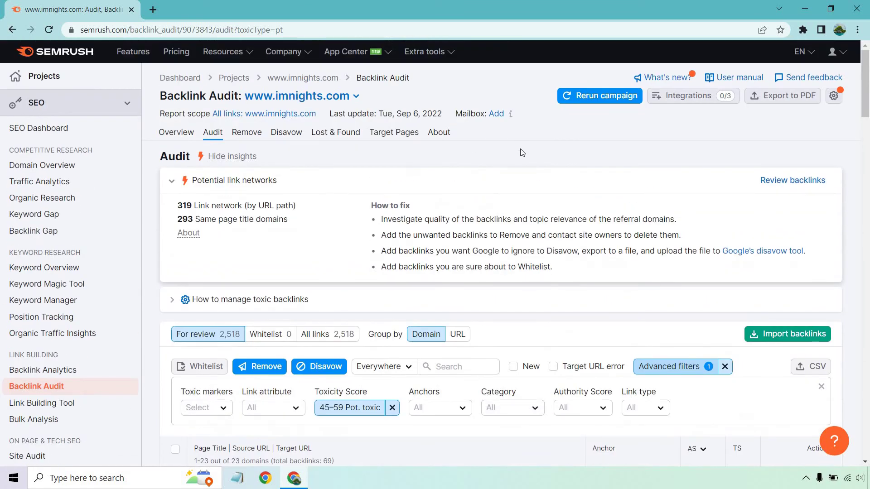